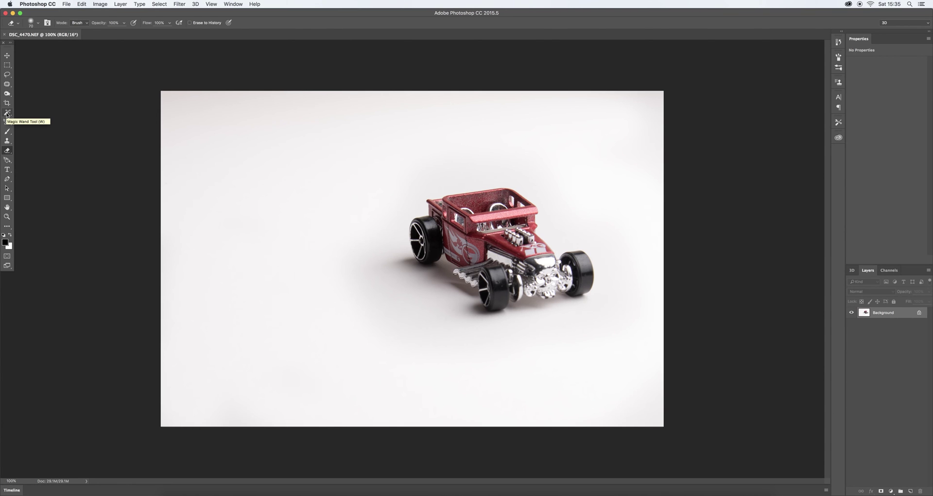
Step: Zoom in close on the toy car with the Quick Selection Tool ready
drag(7, 115, 37, 113)
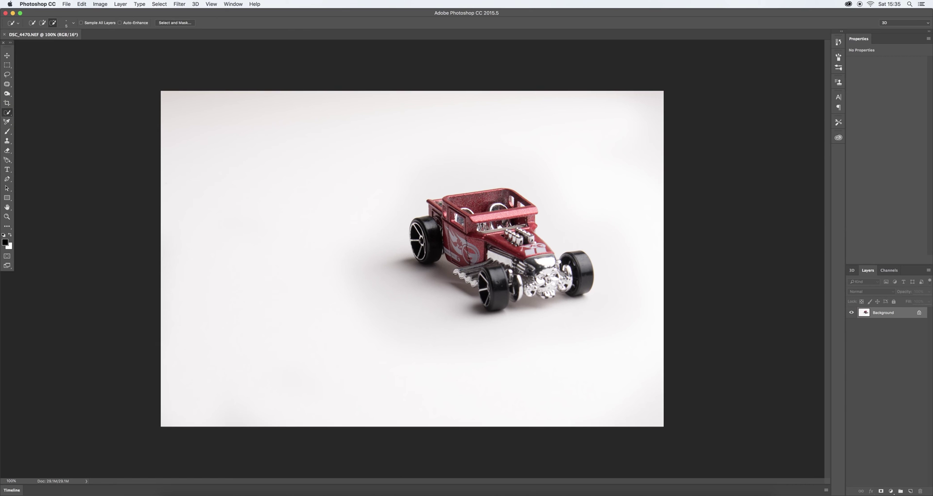
key(z)
drag(457, 206, 485, 206)
scroll(474, 205, down, 5)
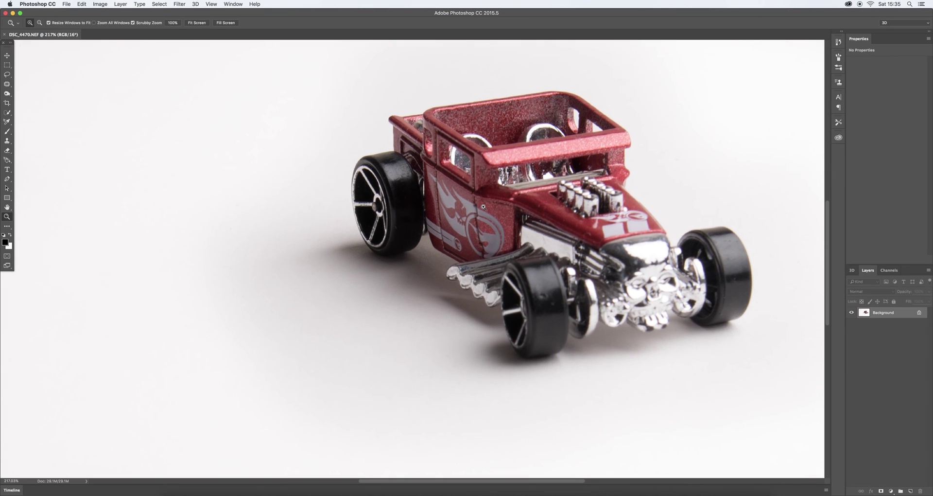
click(7, 112)
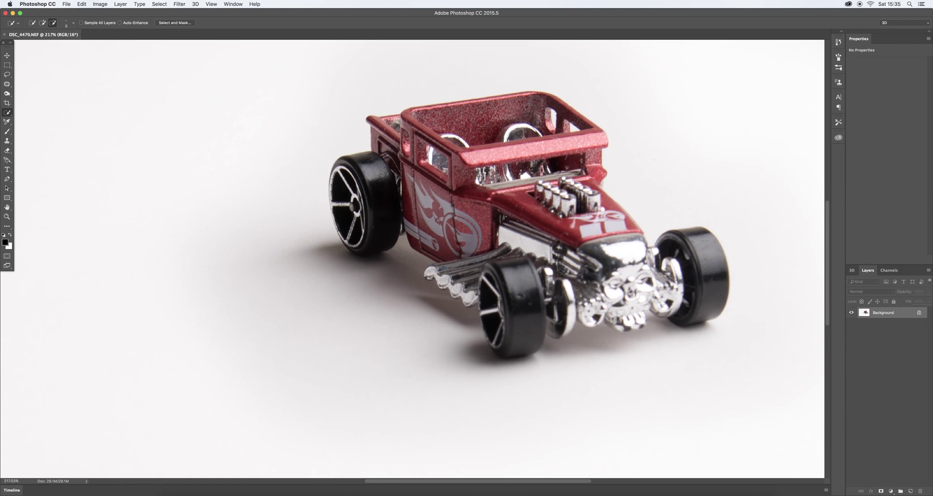
Step: Brush a new quick selection over the car's roof and body, undoing the strokes that spilled too far
click(33, 22)
mouse_move(500, 87)
mouse_down()
mouse_move(382, 104)
mouse_move(319, 159)
mouse_up()
mouse_move(318, 204)
mouse_down()
mouse_move(323, 238)
mouse_move(372, 279)
mouse_move(469, 318)
mouse_up()
drag(559, 352, 681, 340)
key(super+alt+z)
key(super+alt+z)
key(super+alt+z)
key(super+alt+z)
Step: Refine the selection around the wheels, taking in the contact shadow under the wheels and grille
key(alt)
click(341, 255)
click(374, 275)
click(503, 292)
mouse_move(486, 344)
mouse_down()
mouse_move(476, 346)
mouse_move(545, 352)
mouse_move(564, 336)
mouse_move(567, 314)
mouse_up()
drag(544, 346, 624, 340)
click(159, 4)
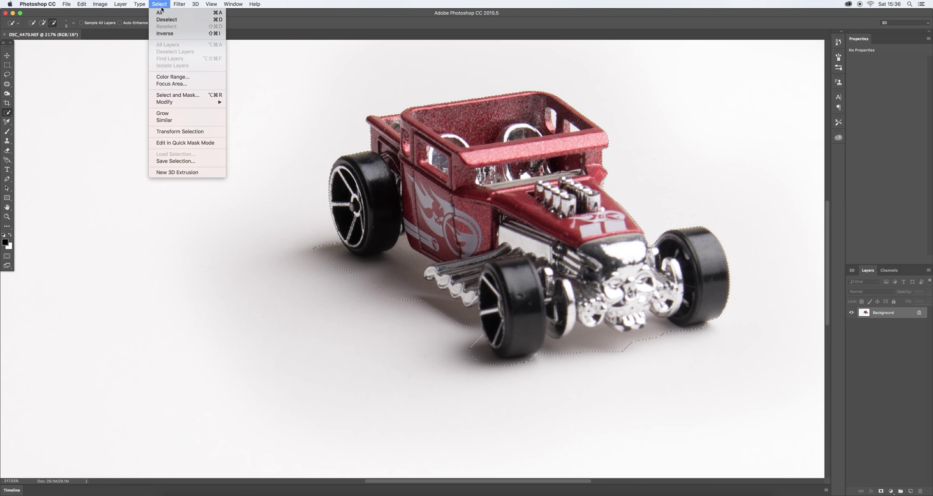
Step: Invert the selection, copy it to Layer 1, and toggle the Background visibility to check
click(165, 34)
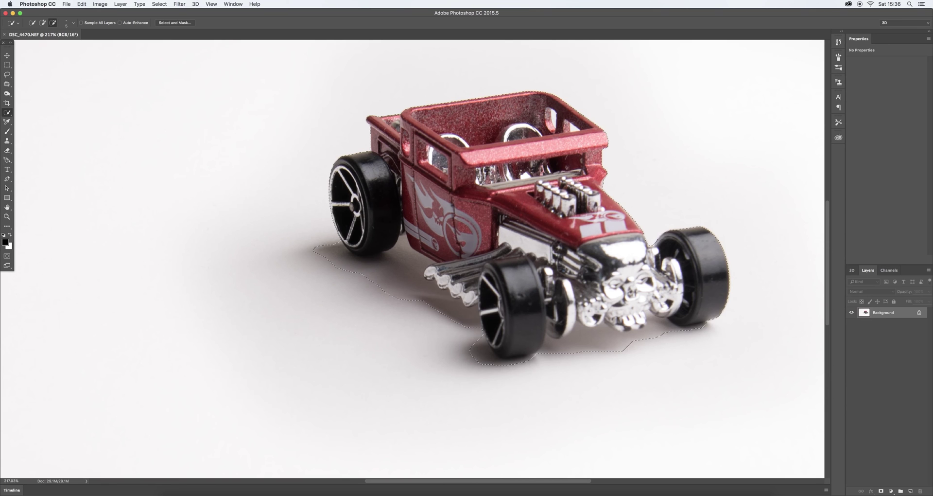
key(super+j)
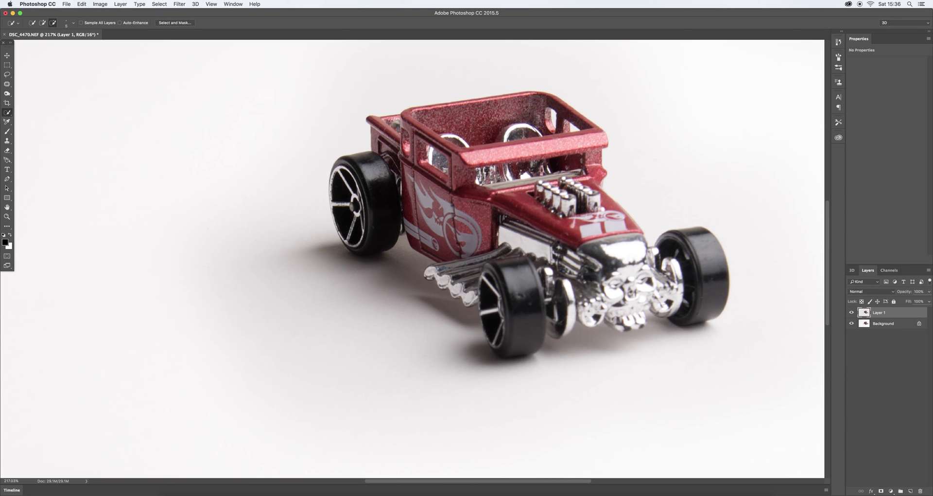
click(852, 324)
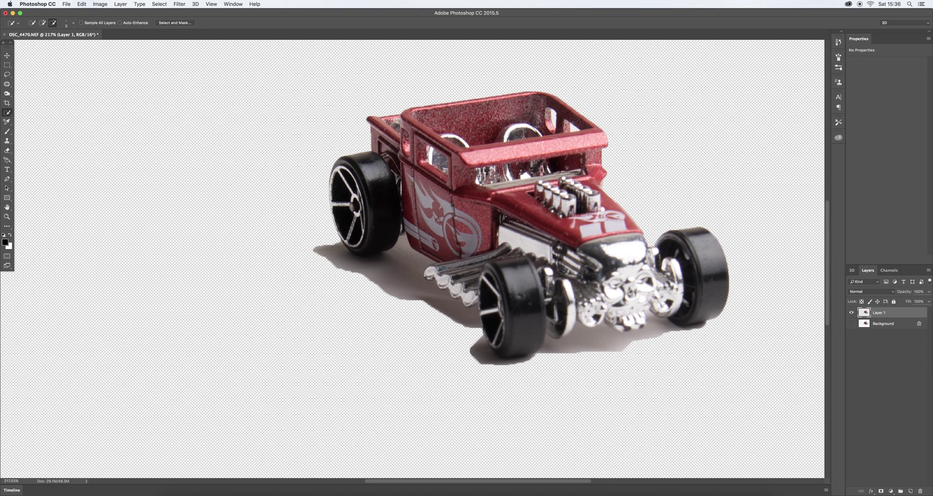
click(851, 323)
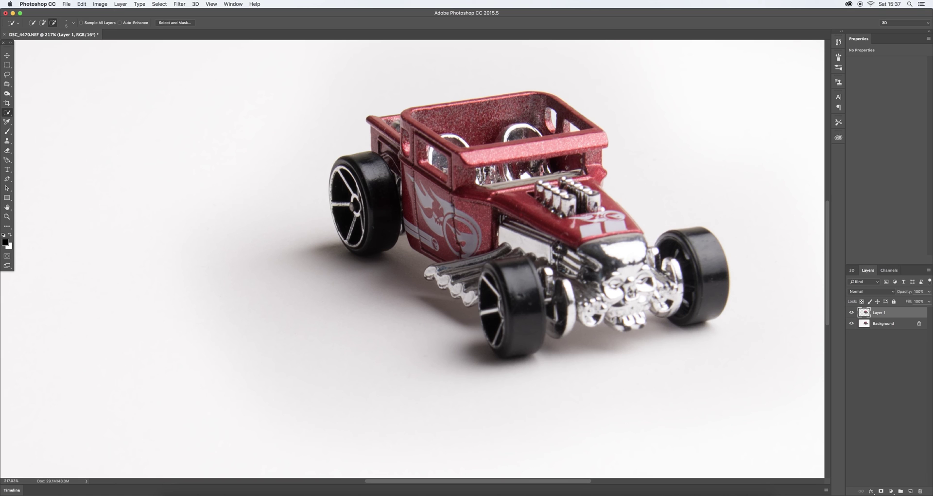
Step: Fill Layer 1's car copy with solid black to make a silhouette
key(alt+BackSpace)
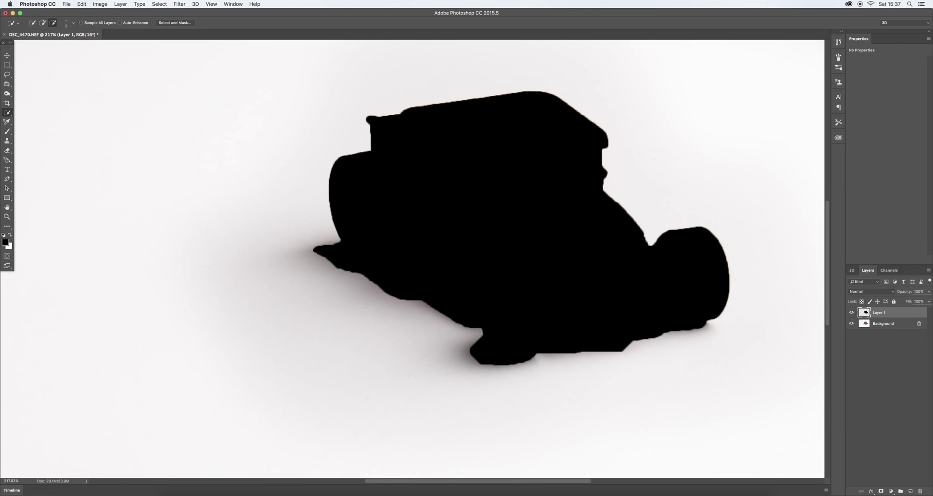
key(super+t)
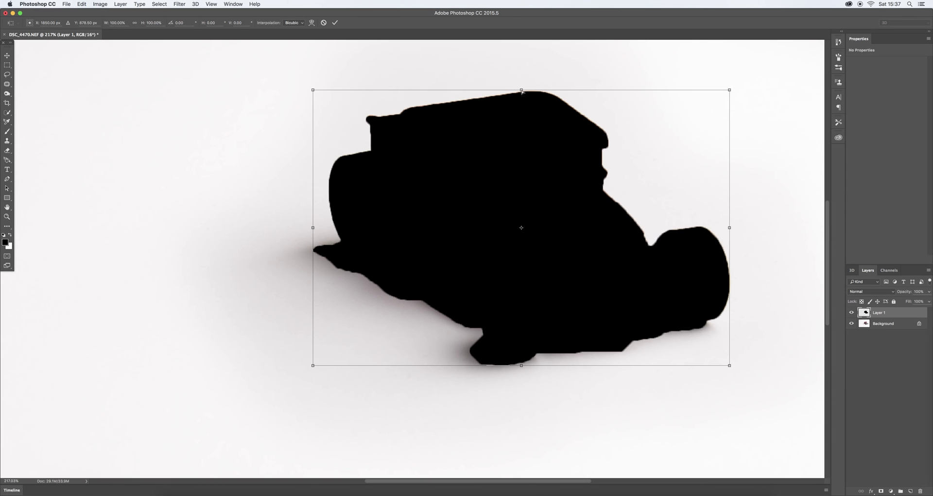
Step: Squash and skew the silhouette leftward onto the ground at 33% opacity and apply the transform
drag(522, 91, 436, 185)
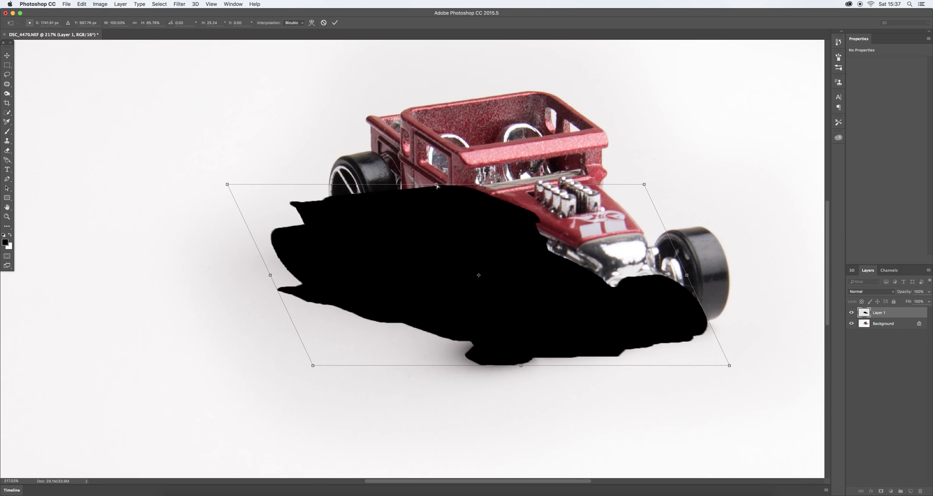
drag(521, 366, 396, 374)
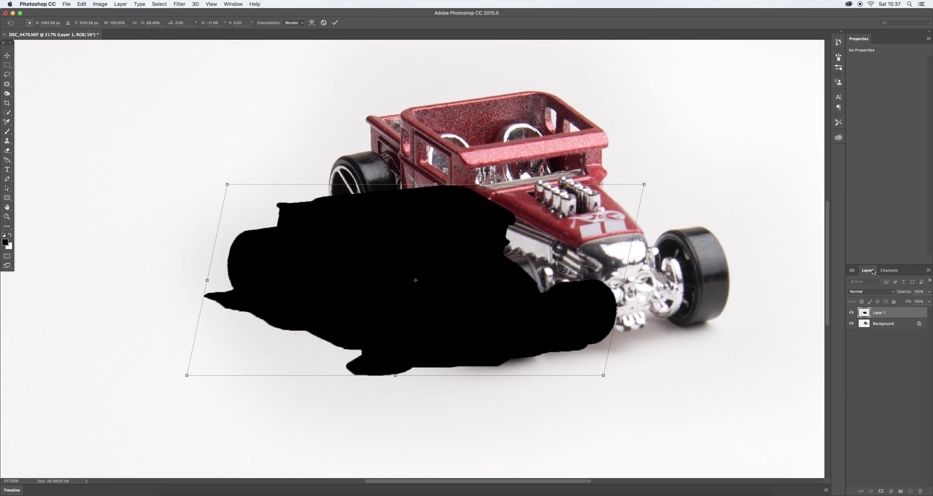
click(929, 292)
drag(907, 302, 905, 301)
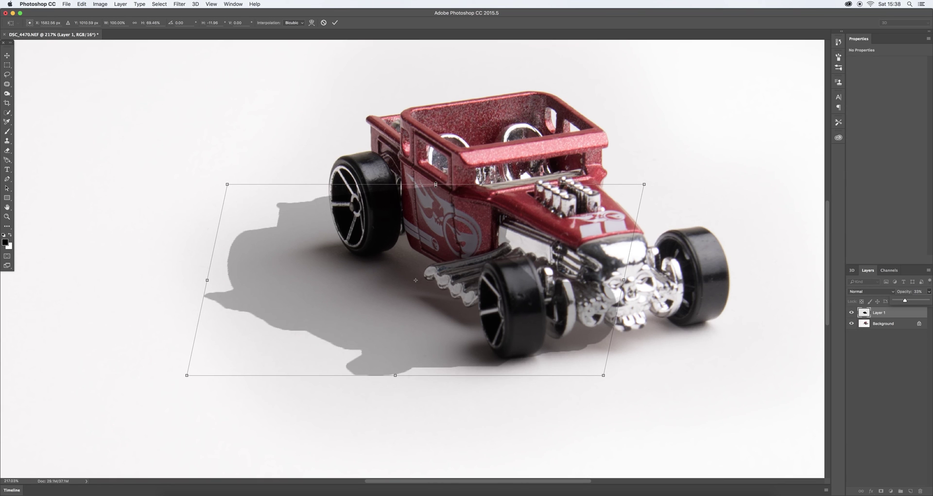
drag(436, 185, 521, 205)
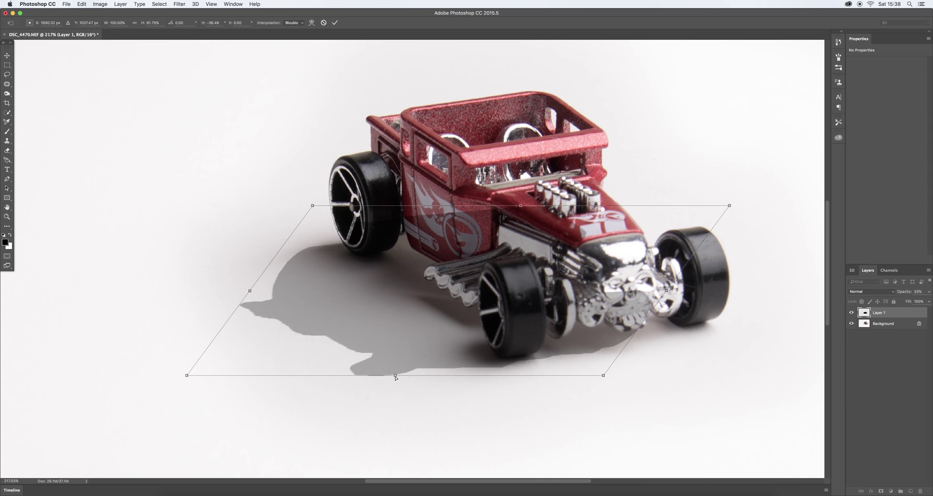
drag(395, 376, 401, 367)
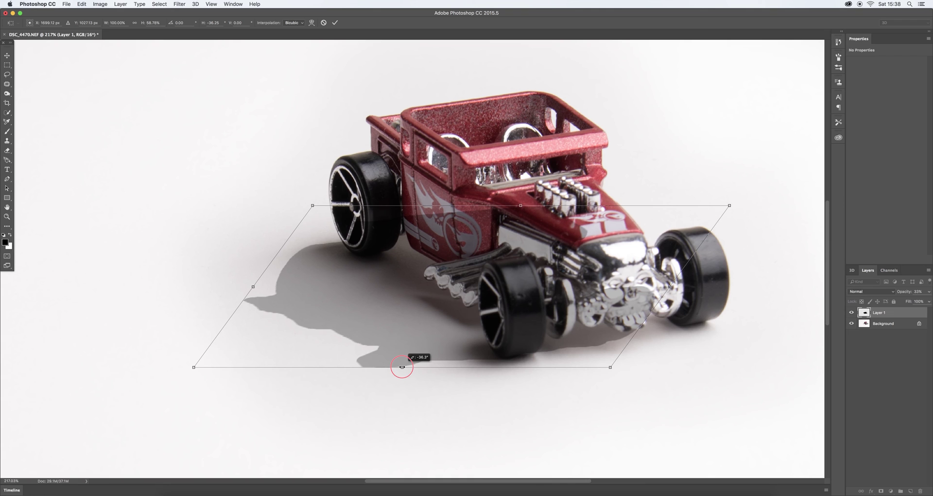
drag(402, 367, 402, 367)
key(Return)
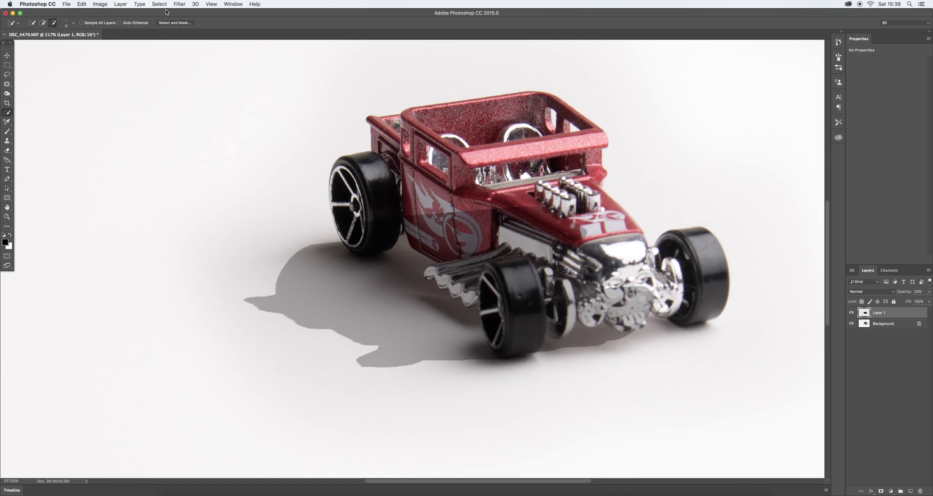
Step: Apply a Gaussian Blur with a 27.5-pixel radius to the shadow layer
click(180, 5)
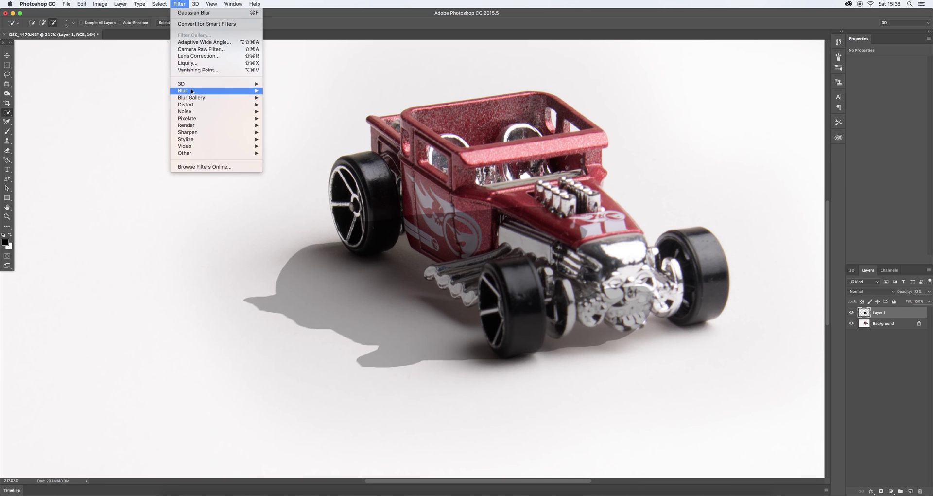
mouse_move(187, 92)
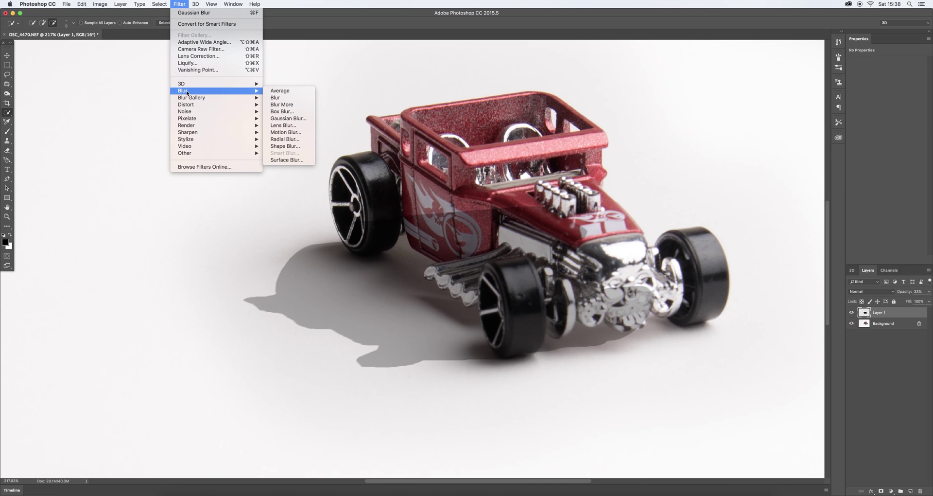
click(281, 119)
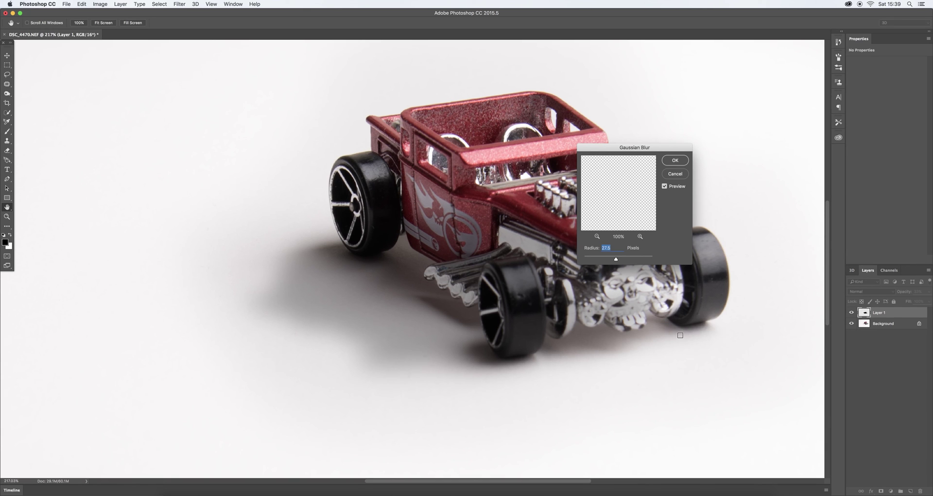
click(675, 161)
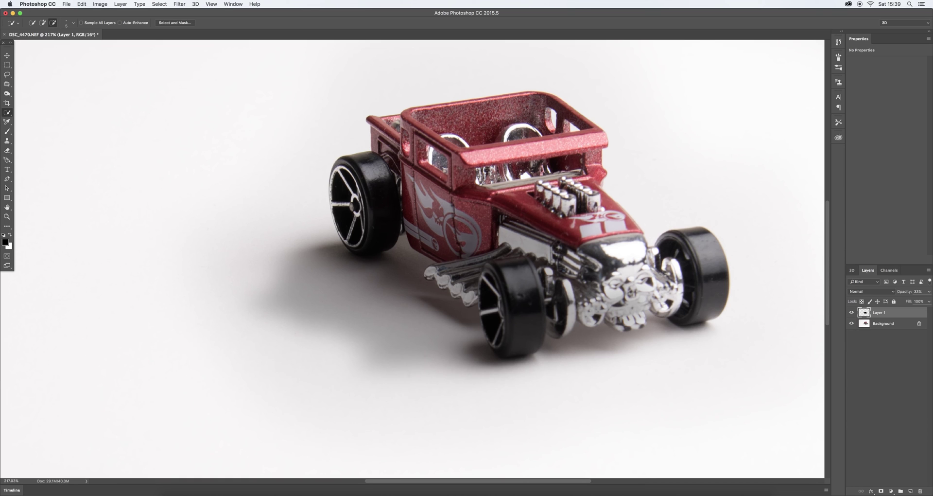
Step: Change Layer 1's opacity to 49%
click(930, 291)
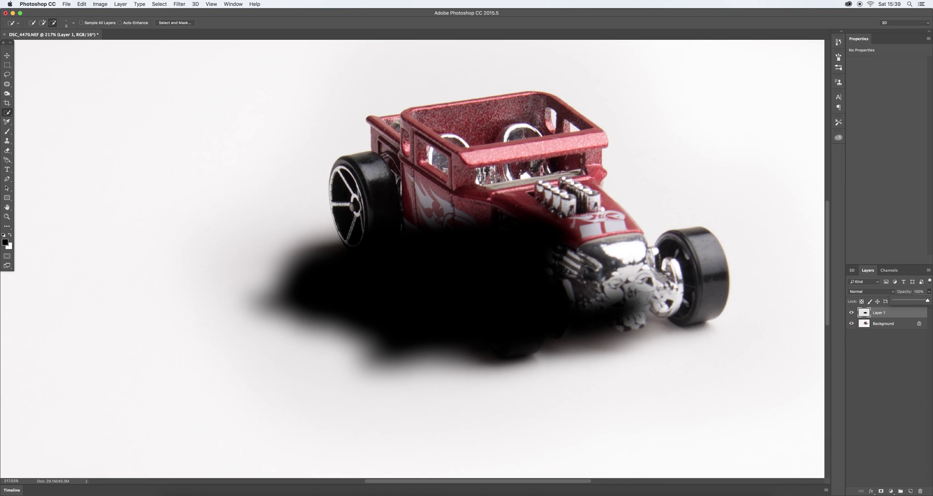
click(912, 301)
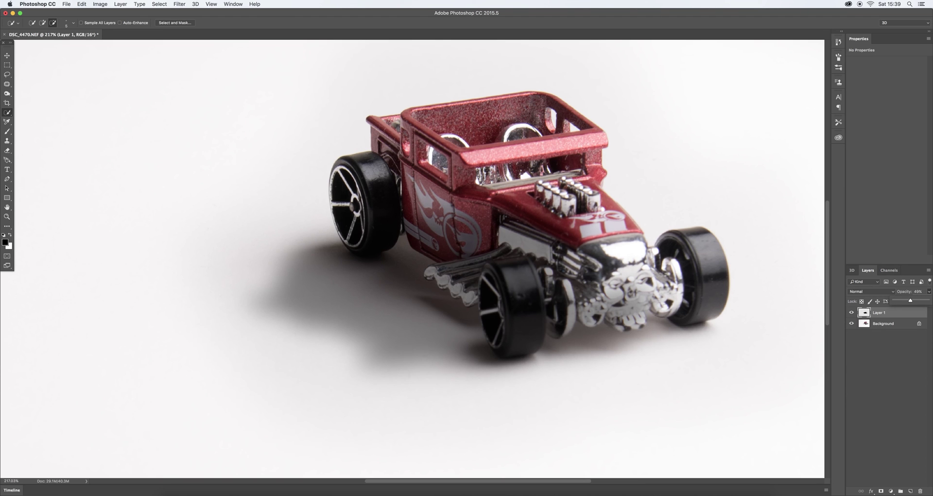
Step: Zoom in to about 584% on the exhaust pipes
click(7, 150)
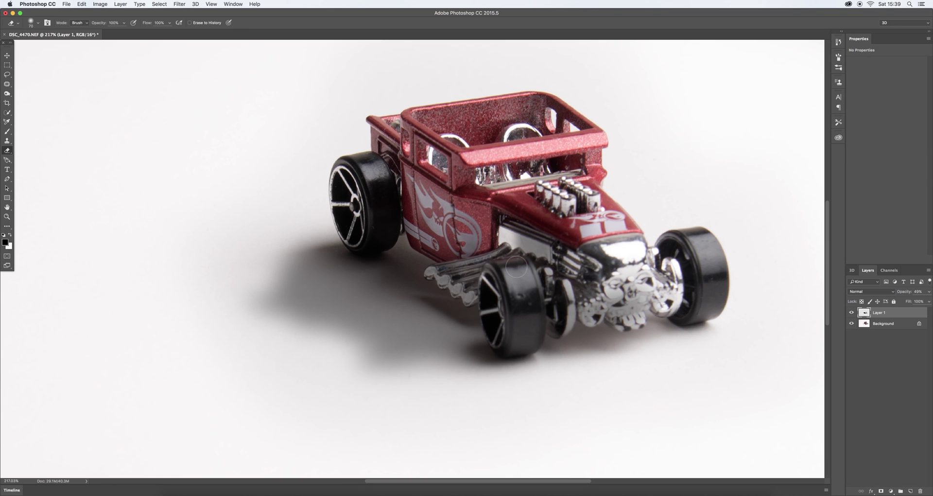
click(6, 217)
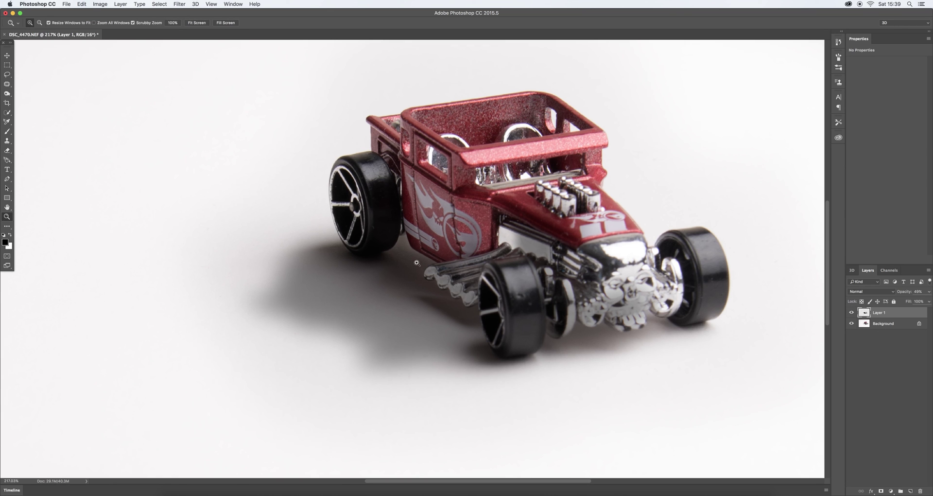
drag(444, 273, 459, 273)
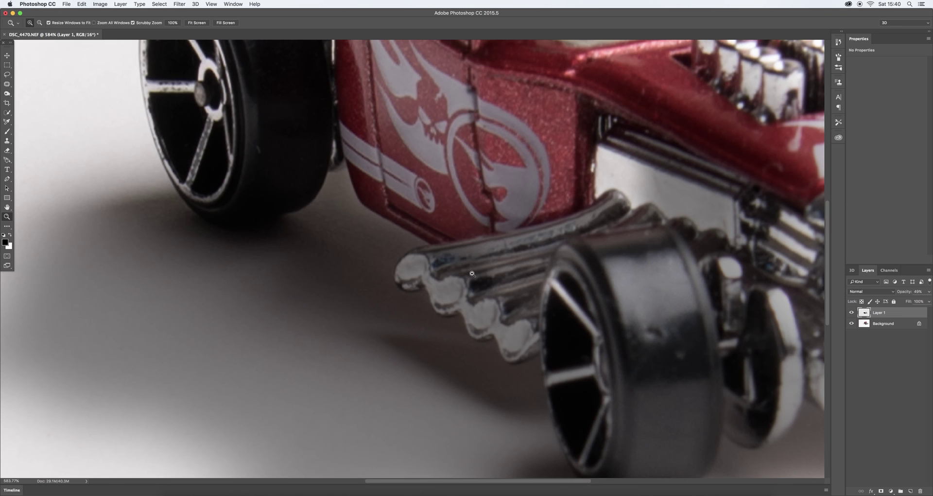
Step: With a roughly 35-pixel eraser, remove shadow from the exhaust tip, engine panel and front chrome
click(7, 151)
key(bracketleft)
key(bracketleft)
key(bracketleft)
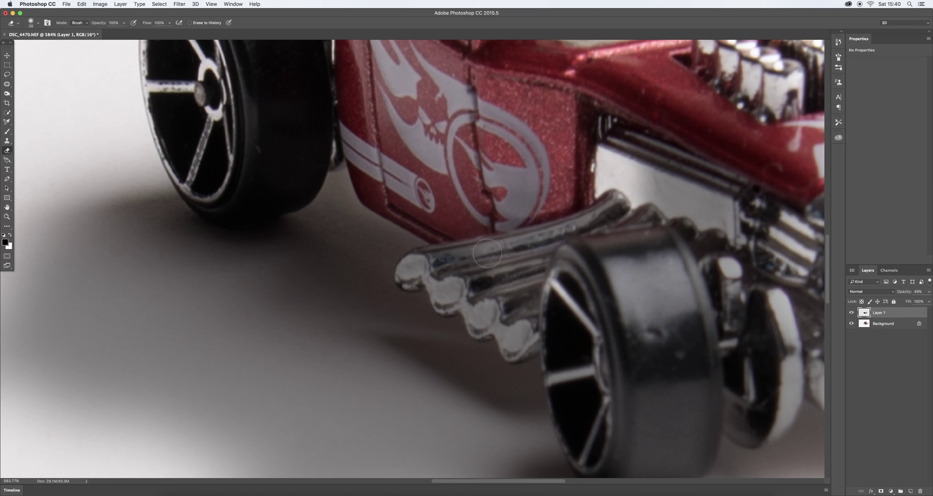
mouse_move(457, 260)
mouse_down()
mouse_move(409, 276)
mouse_move(434, 266)
mouse_move(435, 287)
mouse_move(461, 294)
mouse_move(515, 340)
mouse_move(536, 296)
mouse_move(492, 298)
mouse_move(456, 260)
mouse_up()
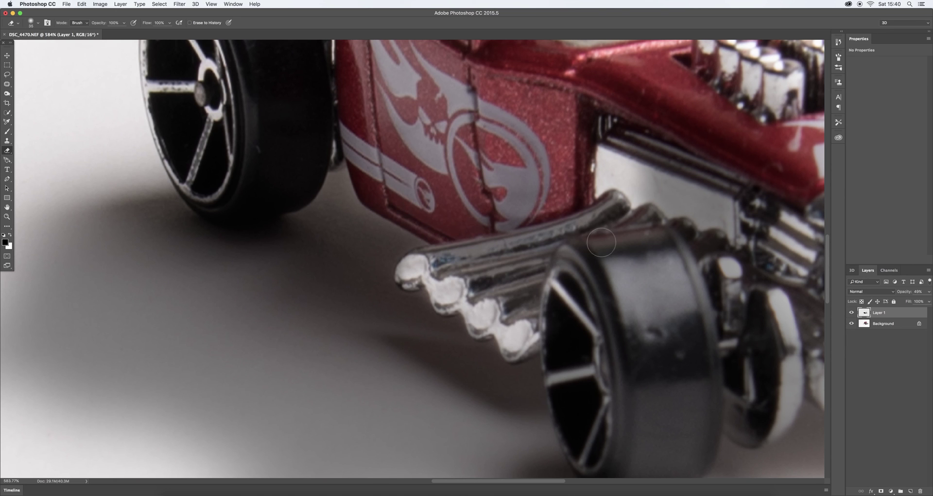
mouse_move(661, 237)
mouse_down()
mouse_move(614, 175)
mouse_move(692, 182)
mouse_move(653, 166)
mouse_move(689, 203)
mouse_move(660, 216)
mouse_move(742, 218)
mouse_move(704, 245)
mouse_move(719, 263)
mouse_move(485, 150)
mouse_up()
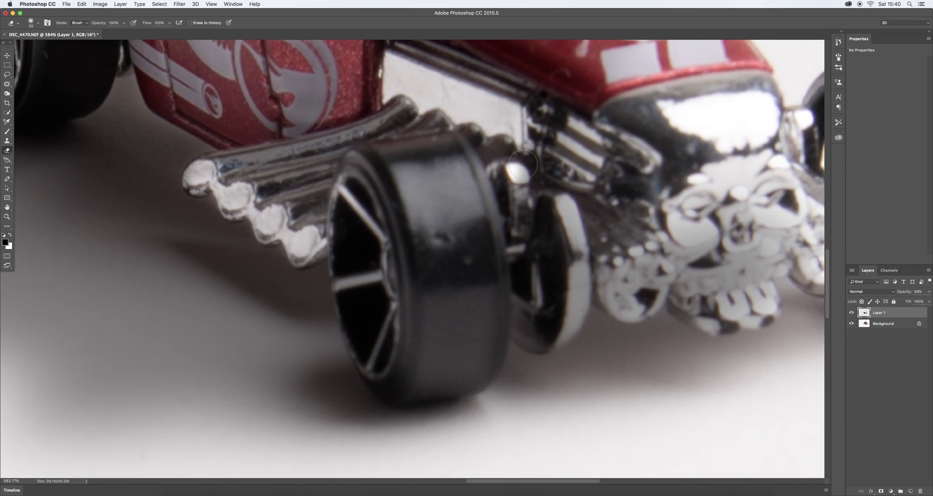
mouse_move(502, 186)
mouse_down()
mouse_move(495, 263)
mouse_move(515, 259)
mouse_move(515, 319)
mouse_move(533, 334)
mouse_move(554, 334)
mouse_move(574, 294)
mouse_move(573, 277)
mouse_move(553, 302)
mouse_move(532, 302)
mouse_move(566, 197)
mouse_move(549, 227)
mouse_move(546, 146)
mouse_move(593, 117)
mouse_move(571, 170)
mouse_move(624, 205)
mouse_move(598, 191)
mouse_move(606, 253)
mouse_move(631, 304)
mouse_move(654, 260)
mouse_up()
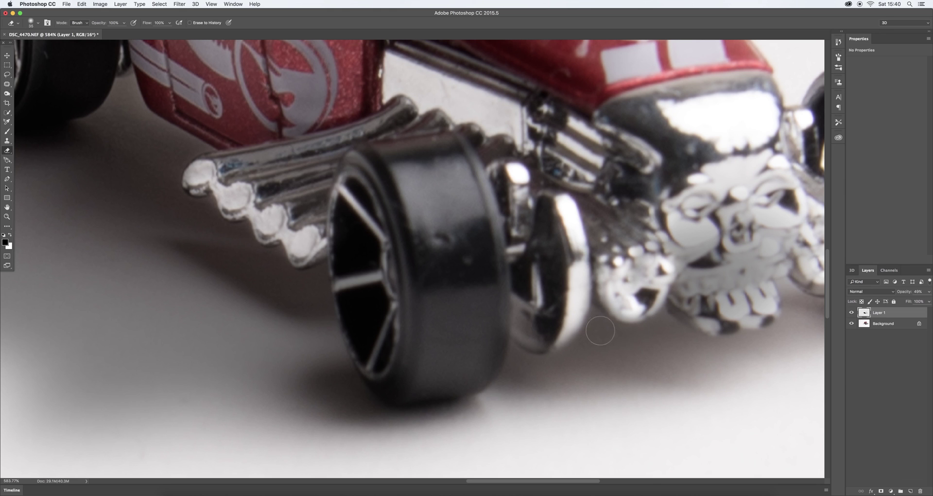
mouse_move(653, 263)
mouse_down()
mouse_move(694, 272)
mouse_move(682, 296)
mouse_move(699, 311)
mouse_move(745, 309)
mouse_move(724, 290)
mouse_move(737, 275)
mouse_move(708, 278)
mouse_move(666, 237)
mouse_move(646, 243)
mouse_up()
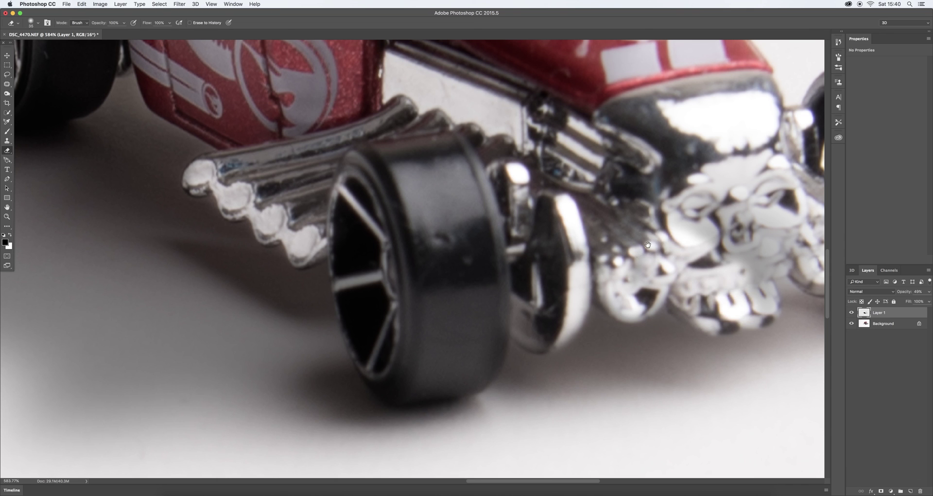
mouse_move(709, 231)
mouse_down()
mouse_move(506, 252)
mouse_move(576, 265)
mouse_move(501, 248)
mouse_move(478, 209)
mouse_up()
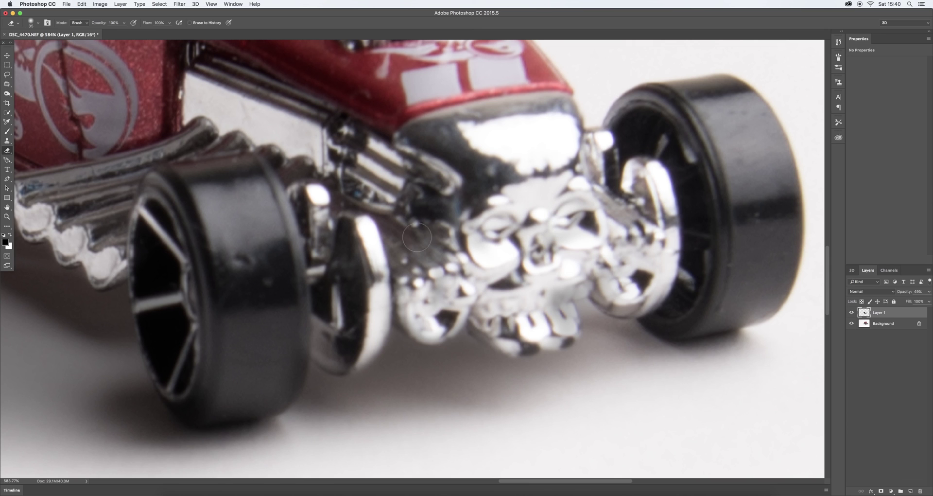
Step: Erase the remaining shadow from the skull grille's teeth and the top chrome pipe
mouse_move(536, 333)
mouse_down()
mouse_move(561, 333)
mouse_move(562, 283)
mouse_move(575, 276)
mouse_move(632, 289)
mouse_move(638, 276)
mouse_move(612, 229)
mouse_up()
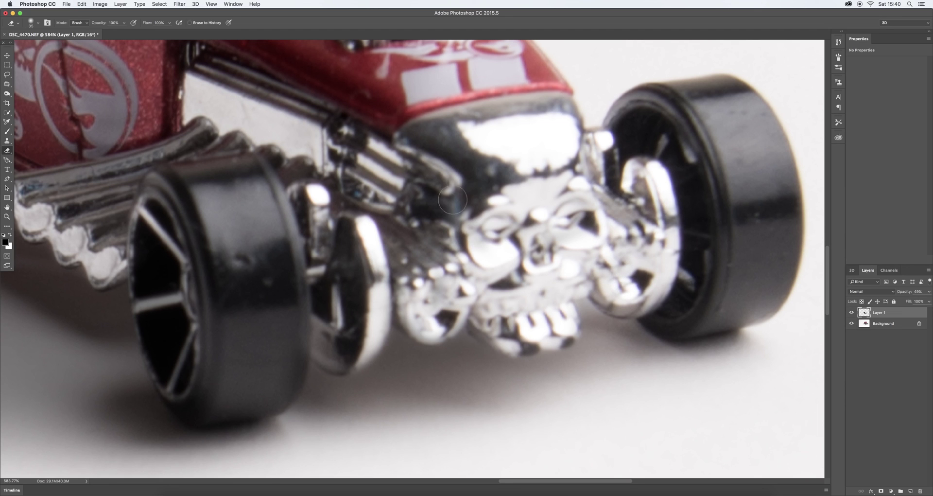
mouse_move(342, 155)
mouse_down()
mouse_move(318, 105)
mouse_move(264, 71)
mouse_move(257, 93)
mouse_move(306, 156)
mouse_move(413, 167)
mouse_move(389, 146)
mouse_move(234, 81)
mouse_up()
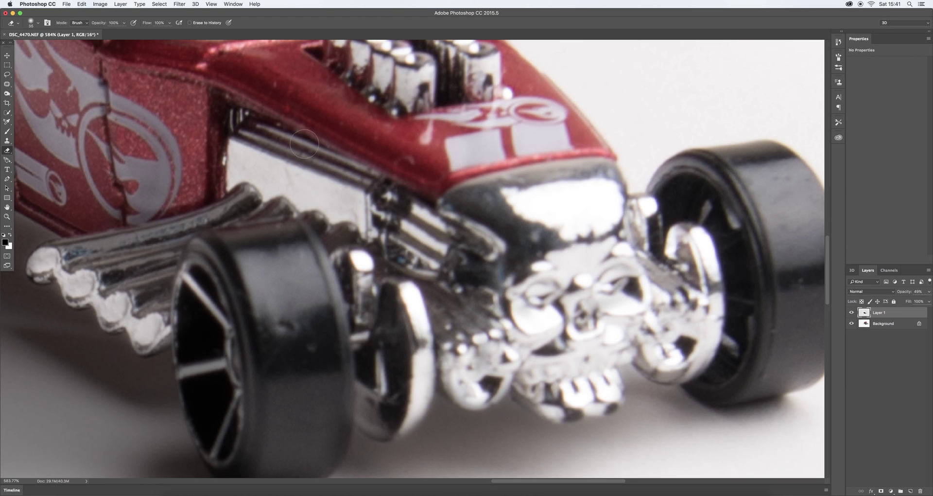
key(space)
mouse_move(328, 121)
mouse_down()
mouse_move(491, 199)
mouse_move(496, 243)
mouse_move(500, 194)
mouse_up()
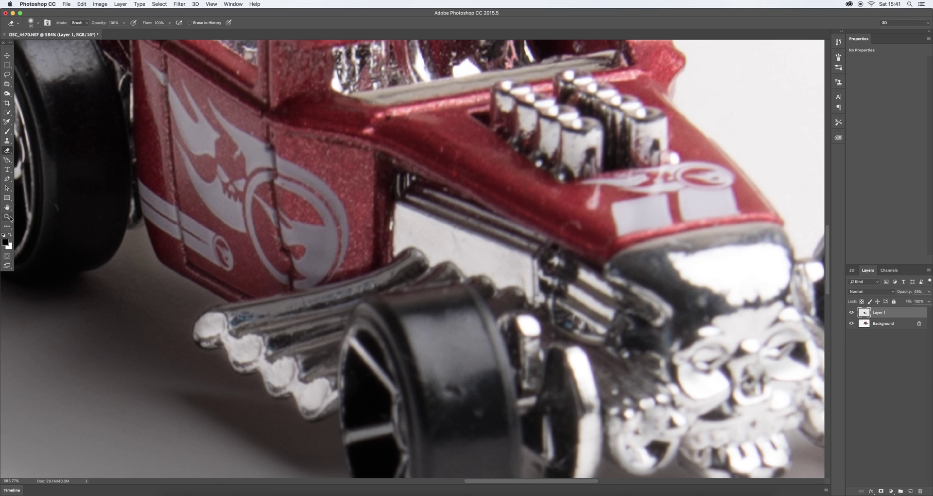
click(8, 217)
Step: Fit the whole photo on screen and raise Layer 1's opacity to 100%
click(195, 23)
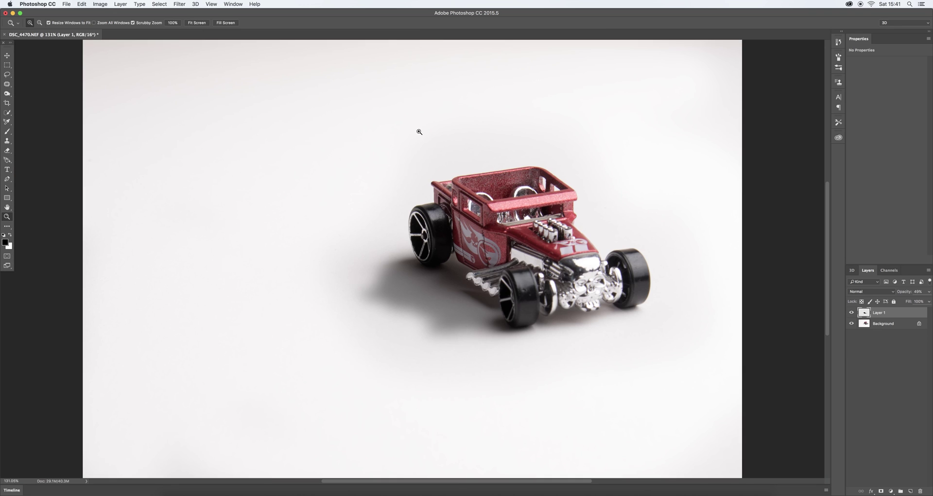
click(928, 291)
drag(912, 302, 929, 302)
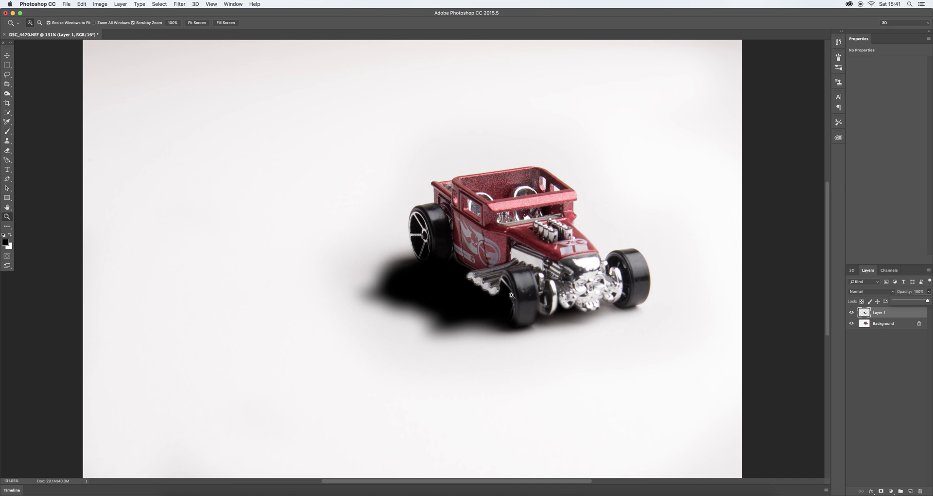
click(7, 151)
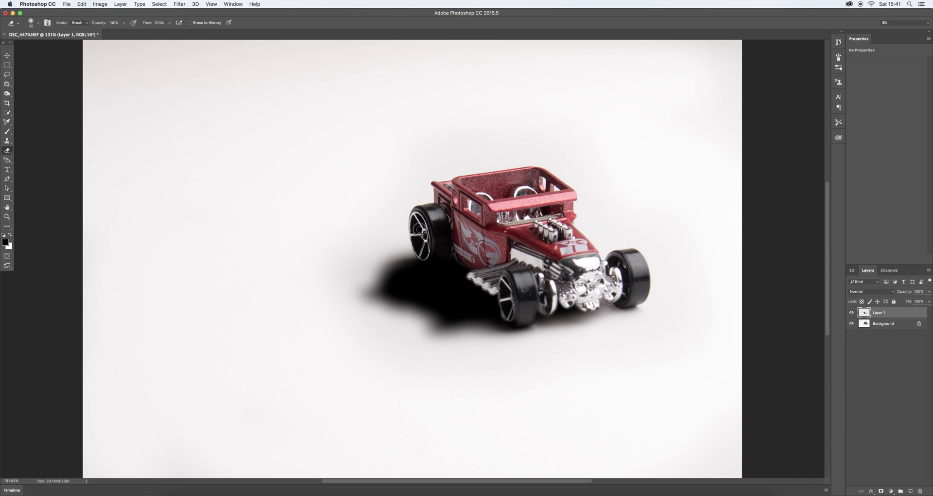
Step: Lower Layer 1's fill to about 49%, then settle its opacity at about 51% after testing 15% and 100%
click(929, 301)
drag(927, 301, 913, 302)
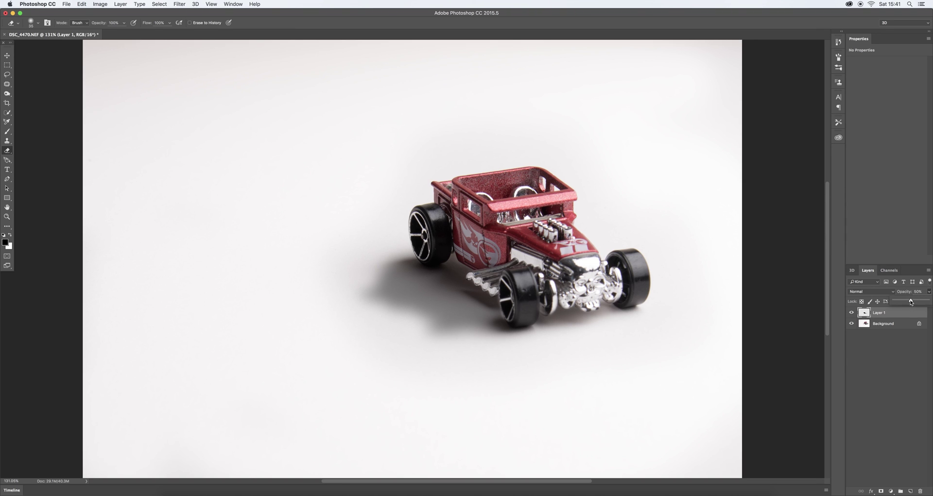
drag(912, 303, 900, 302)
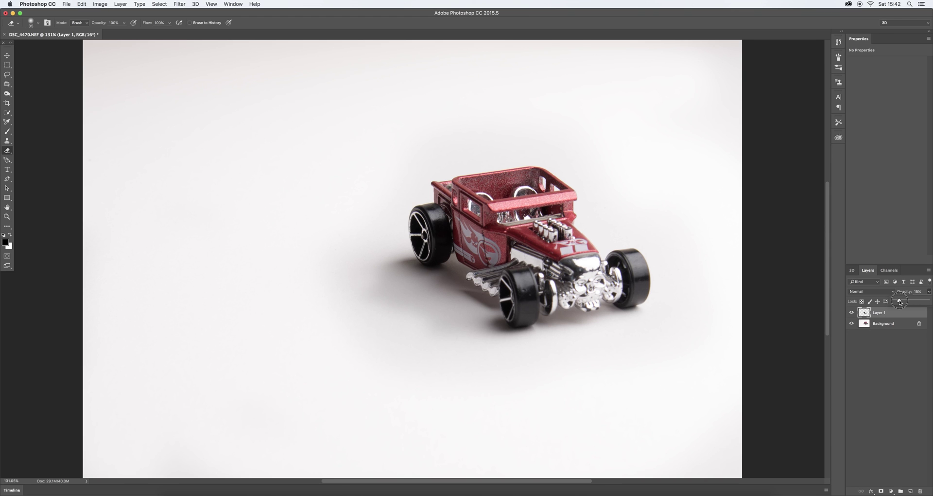
drag(900, 302, 929, 302)
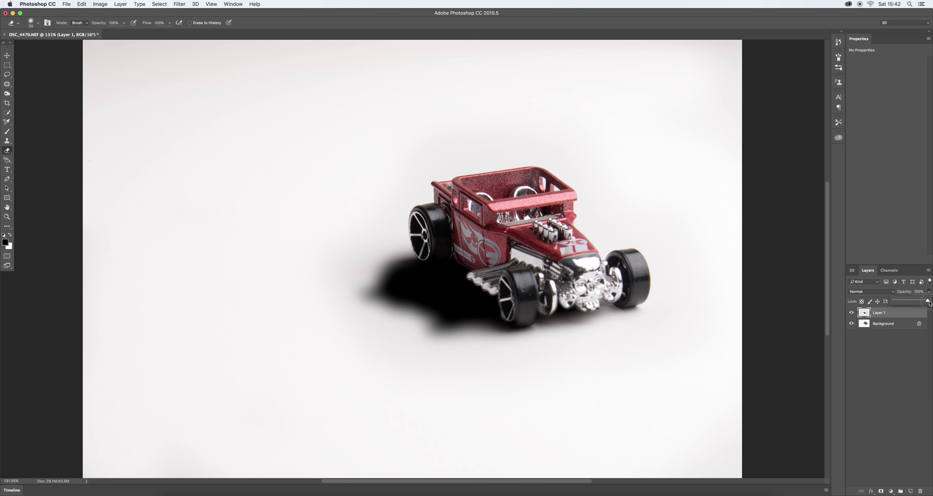
drag(930, 303, 912, 302)
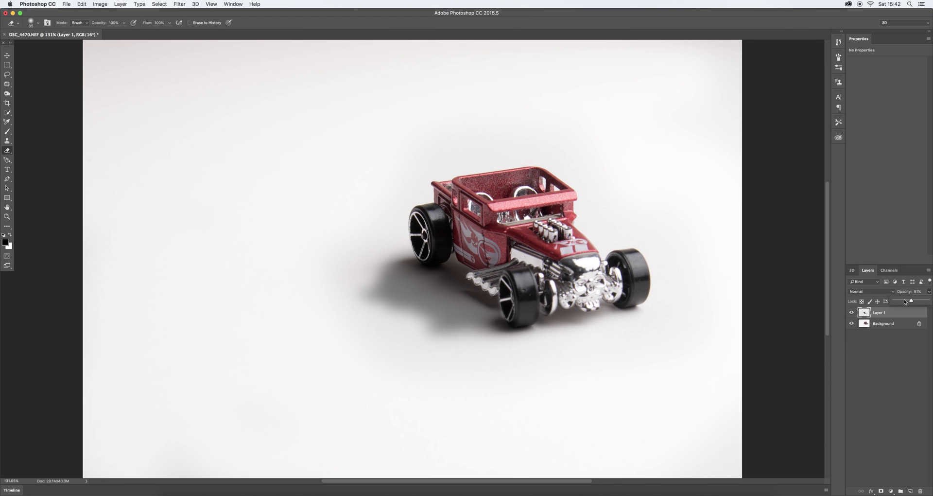
drag(908, 300, 909, 300)
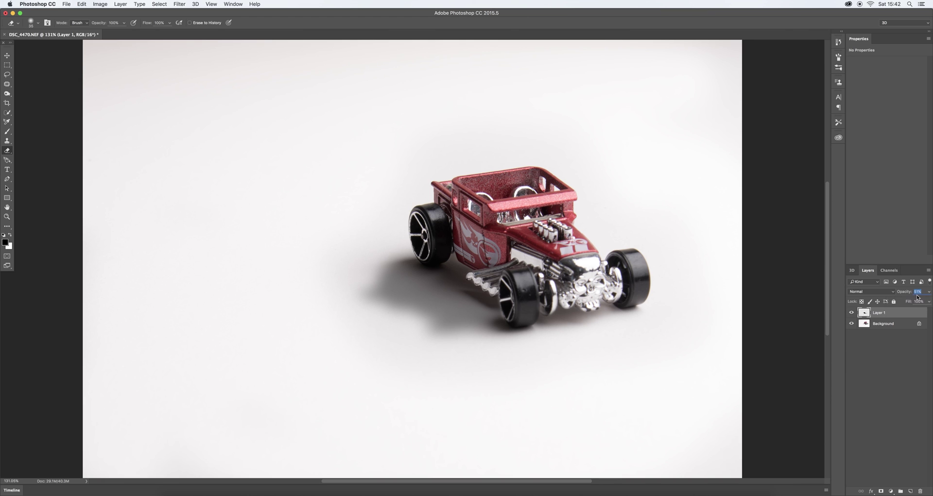